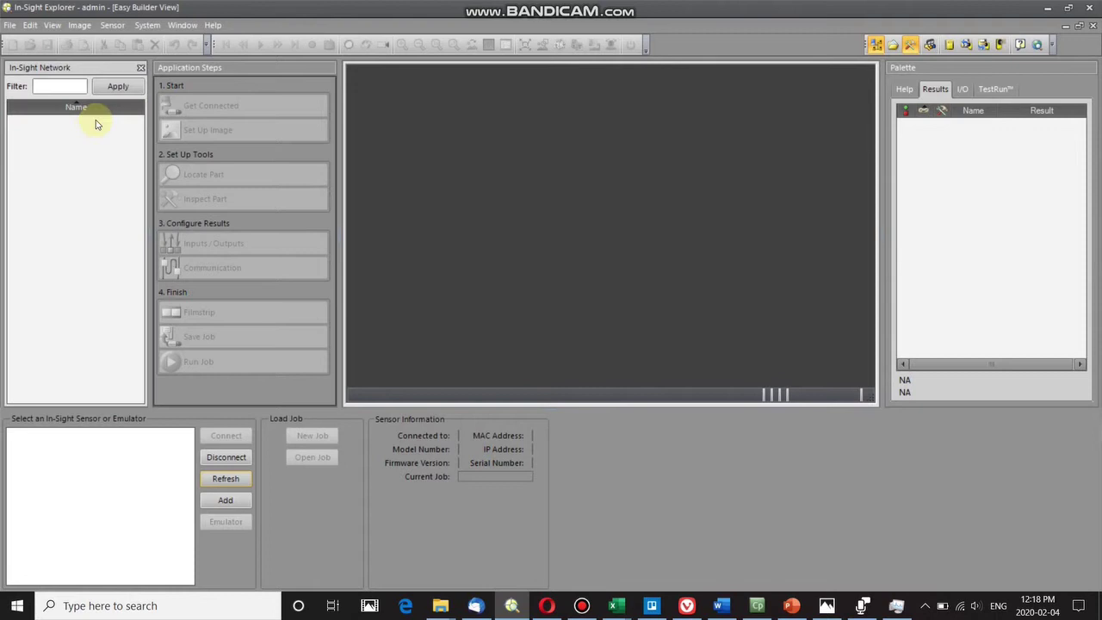
Step: Open In-Sight Explorer's System menu
click(145, 26)
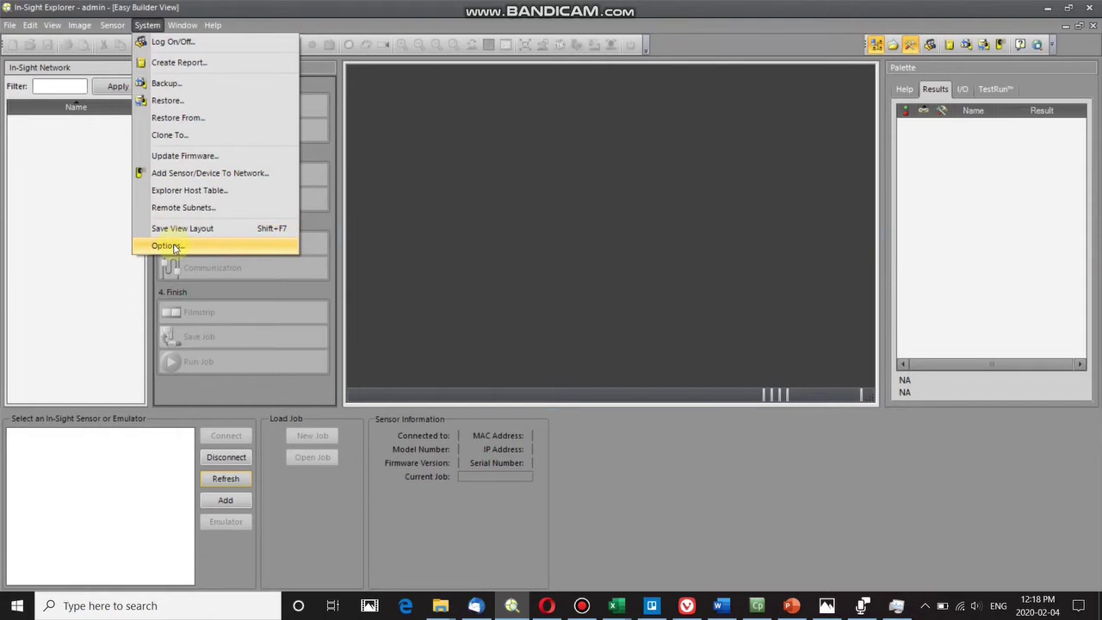
Step: Turn on Use Emulator on the emulation page of the Options dialog
click(207, 248)
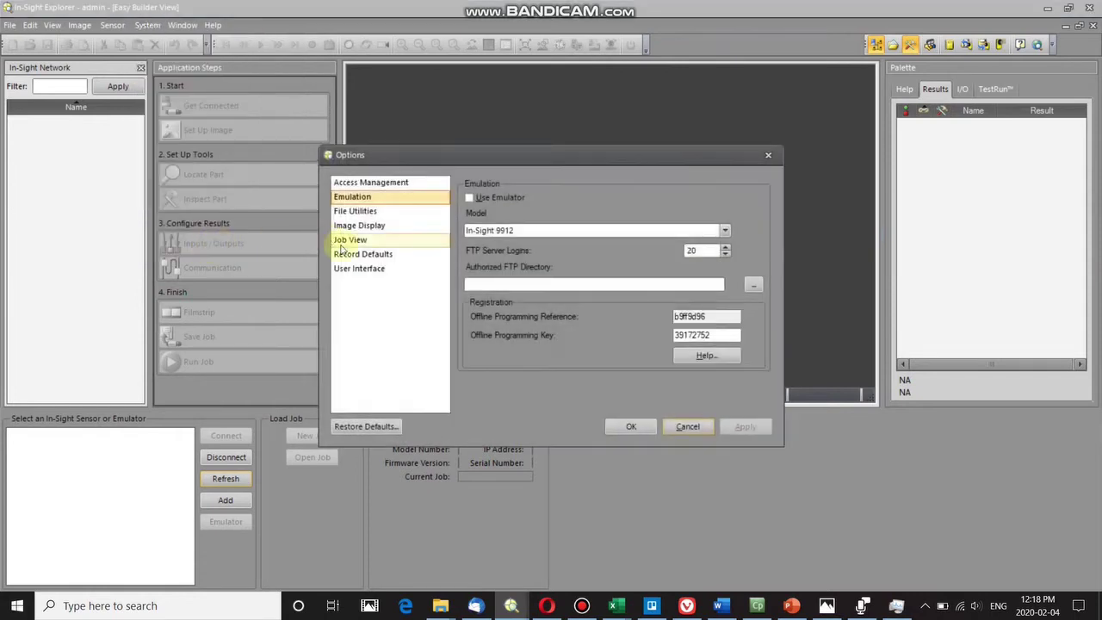
click(361, 202)
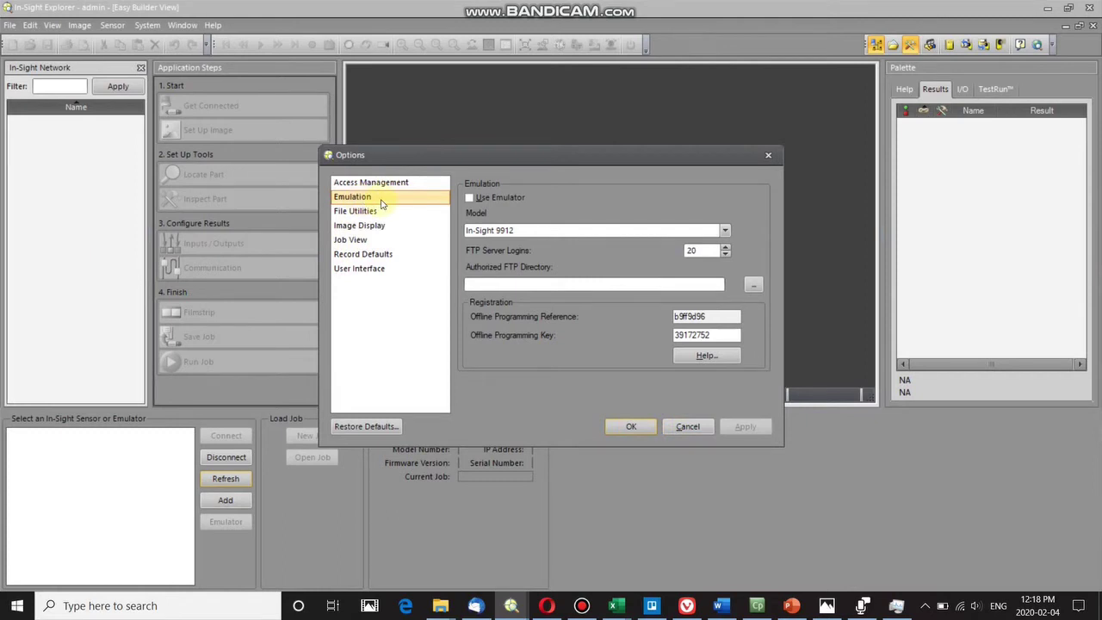
click(470, 198)
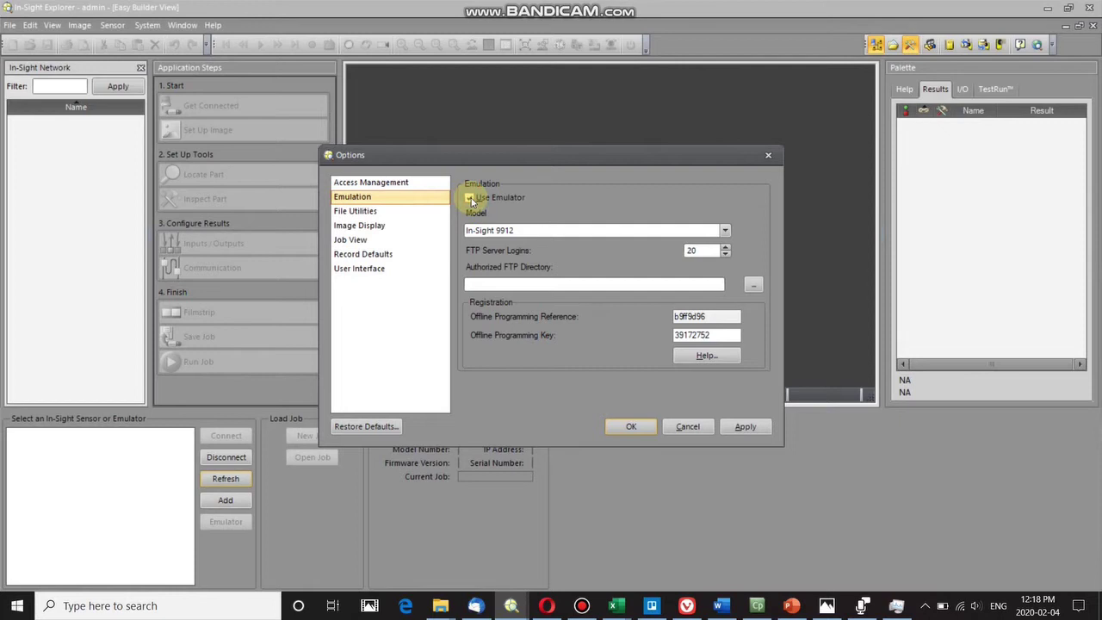
Step: Keep In-Sight 9912 as the emulator model, then apply and confirm the options
click(725, 230)
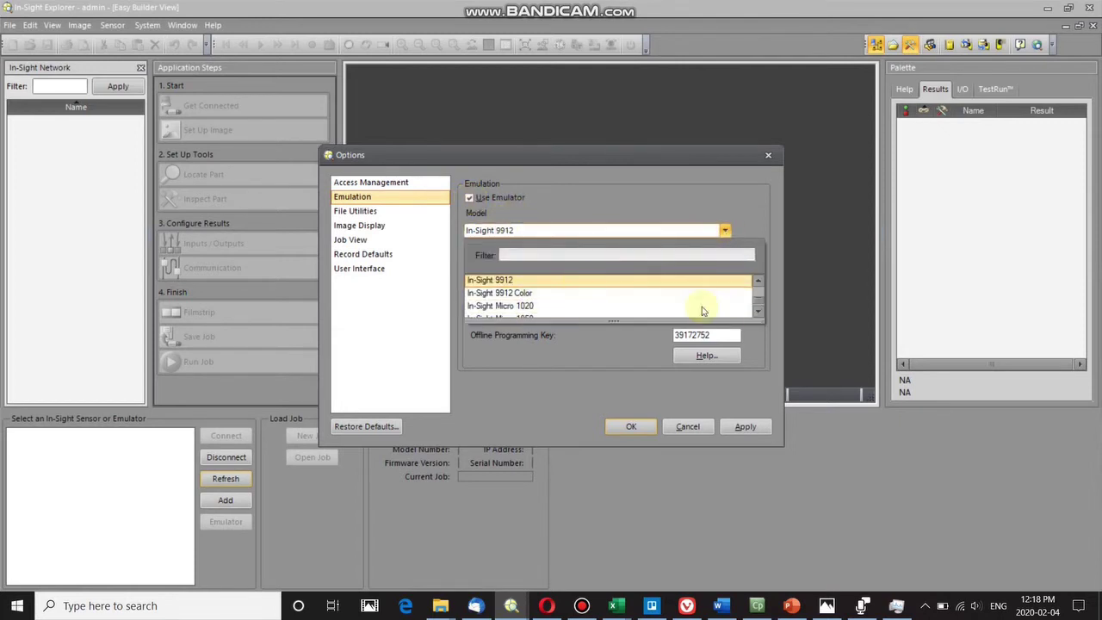
drag(763, 317, 763, 431)
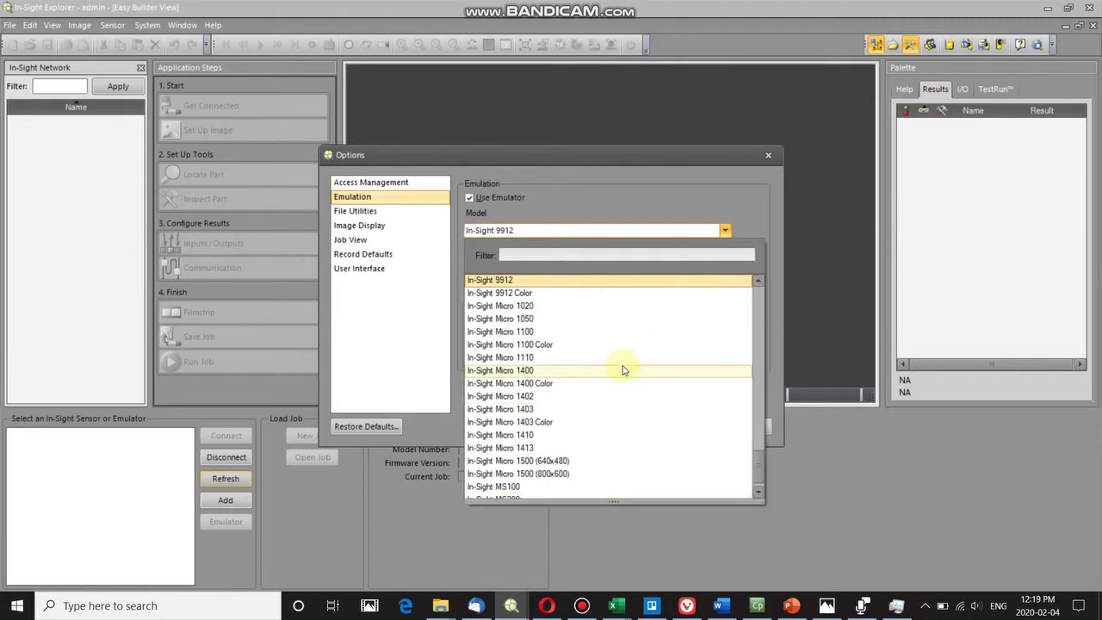
scroll(626, 369, down, 5)
scroll(622, 370, up, 10)
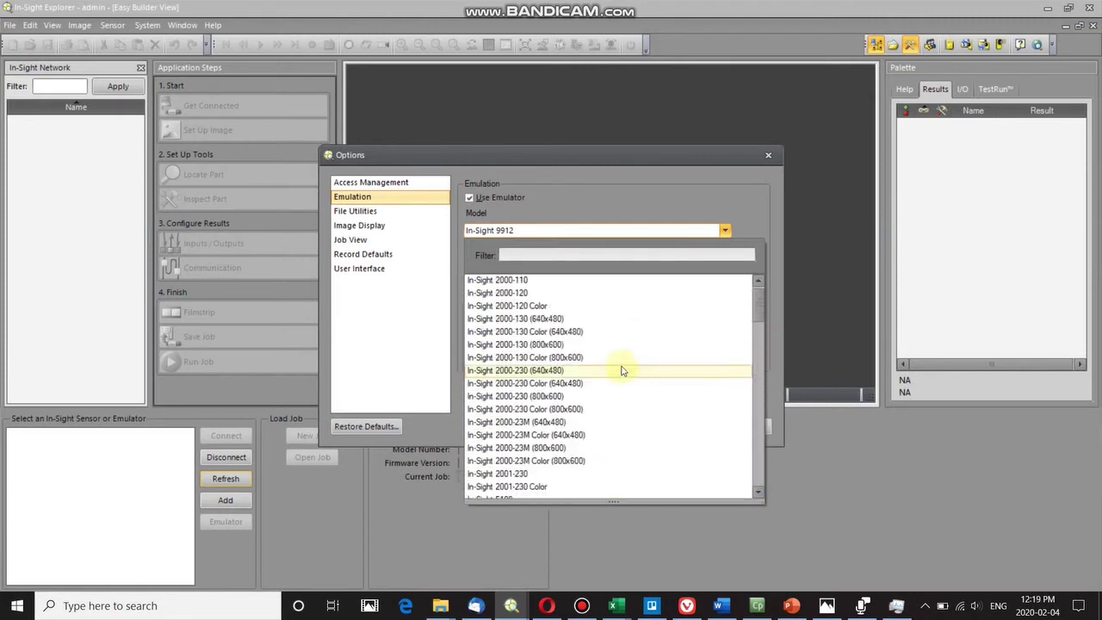
click(744, 213)
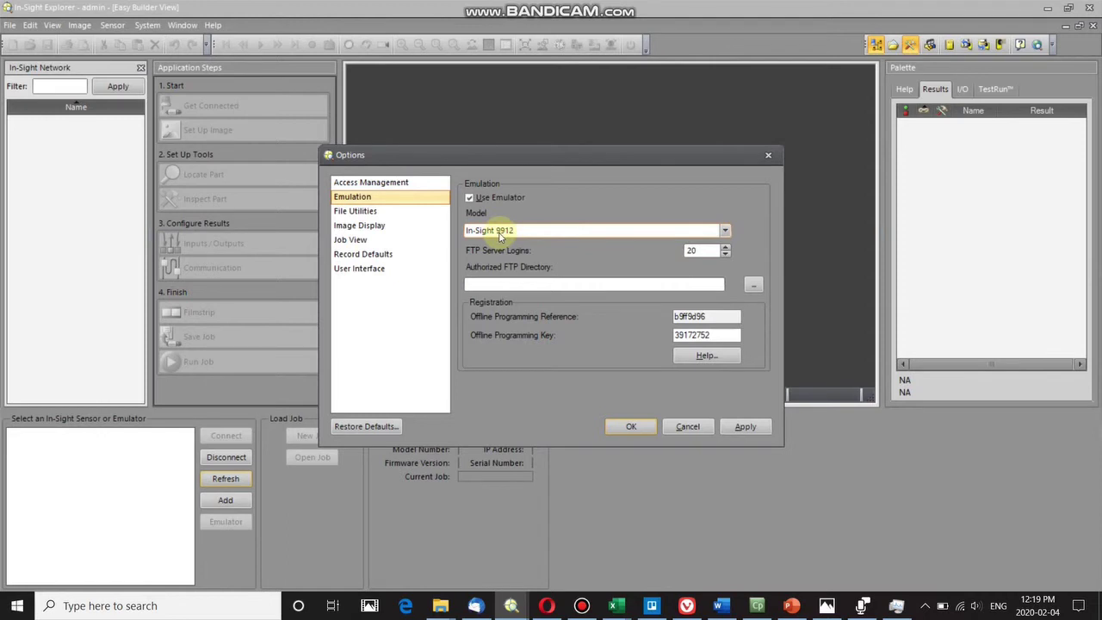
click(746, 427)
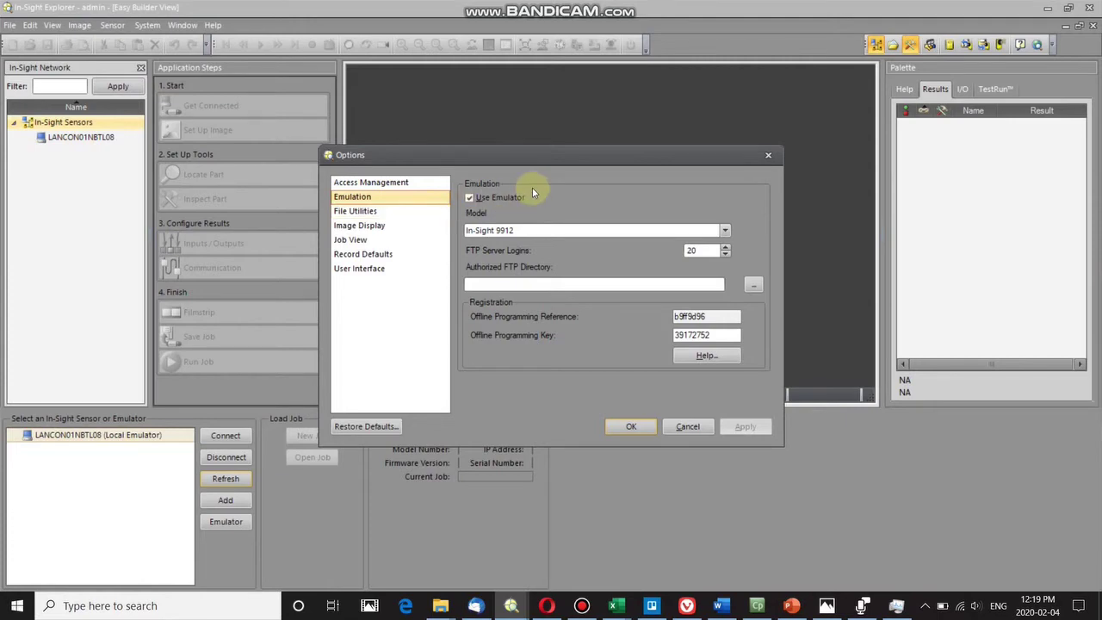
click(631, 427)
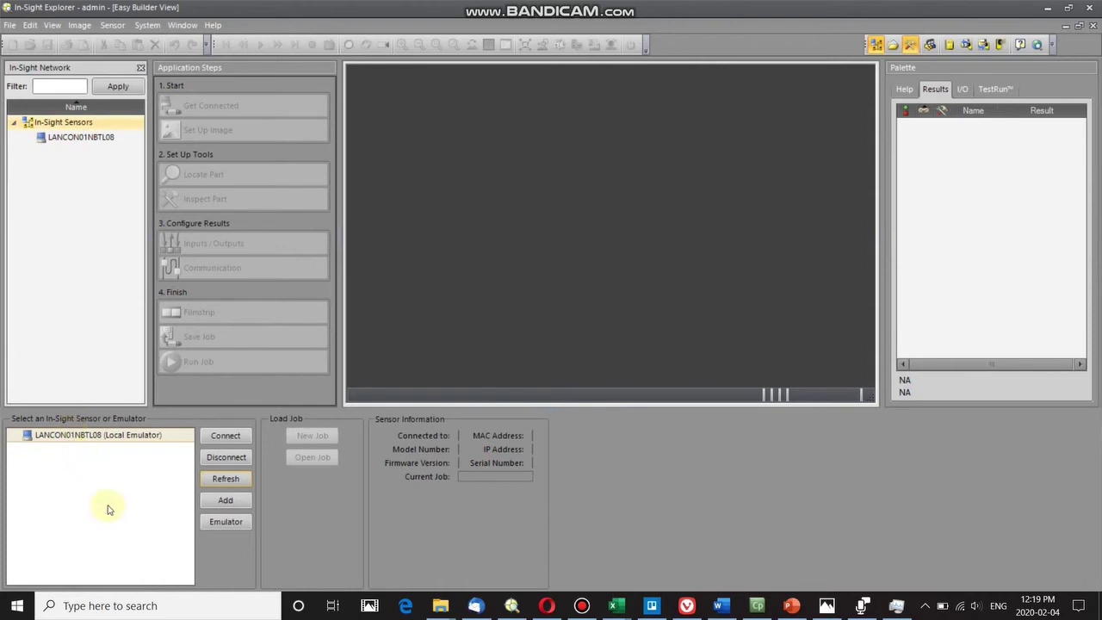
Step: Select the Local Emulator in the sensor list and connect to it
click(90, 436)
click(225, 437)
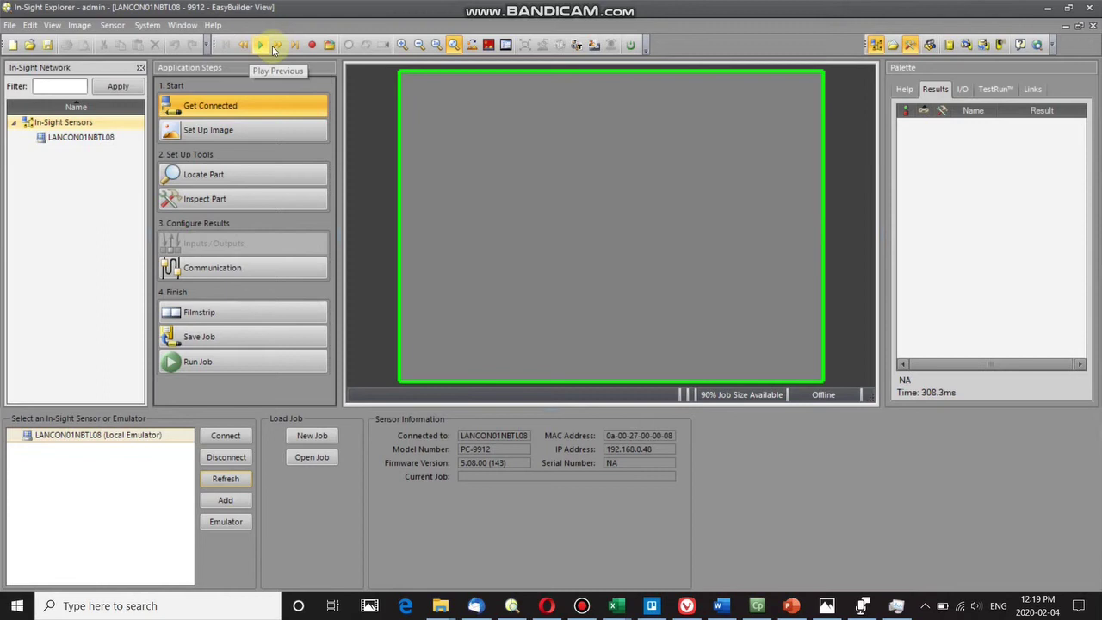
Step: Advance through the emulator's stored bottle-cap images to Image00002.BMP with Play Next
click(277, 47)
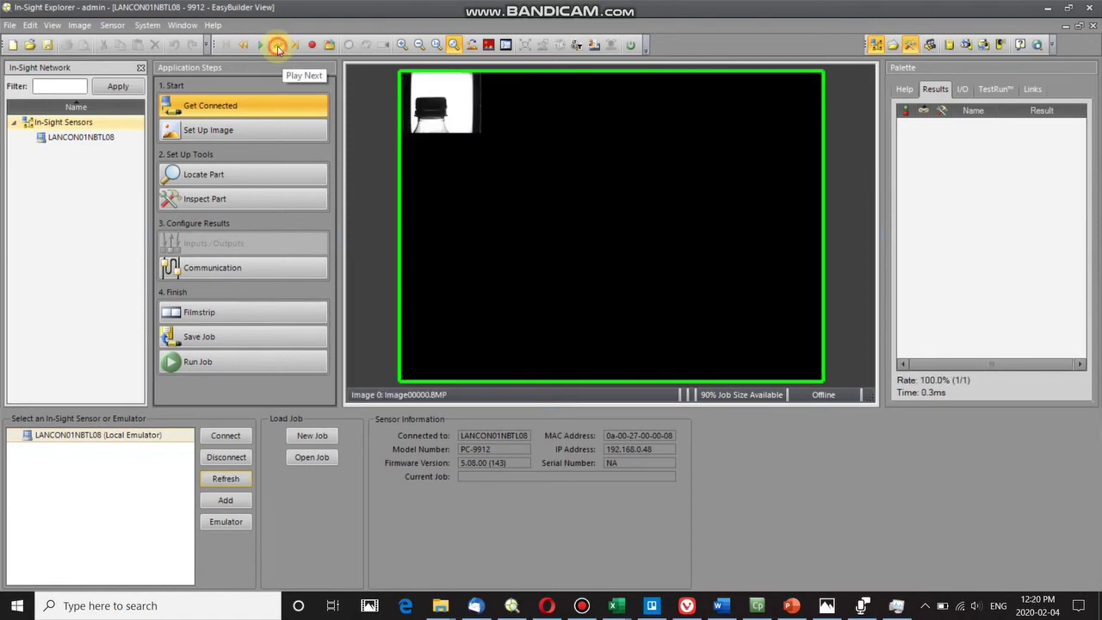
click(278, 46)
click(277, 47)
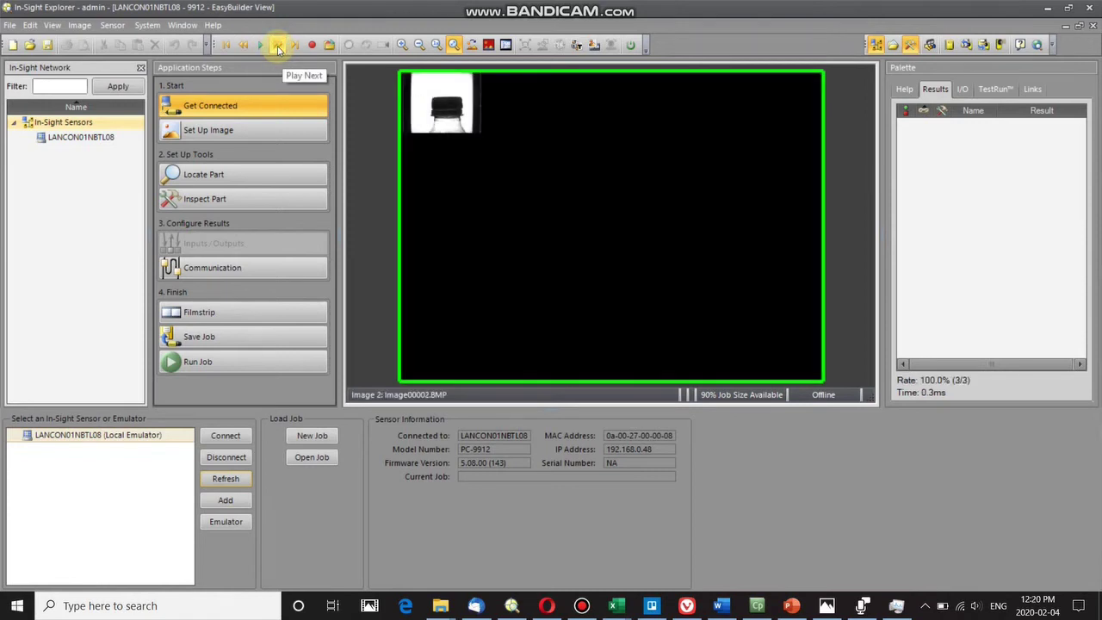
click(277, 46)
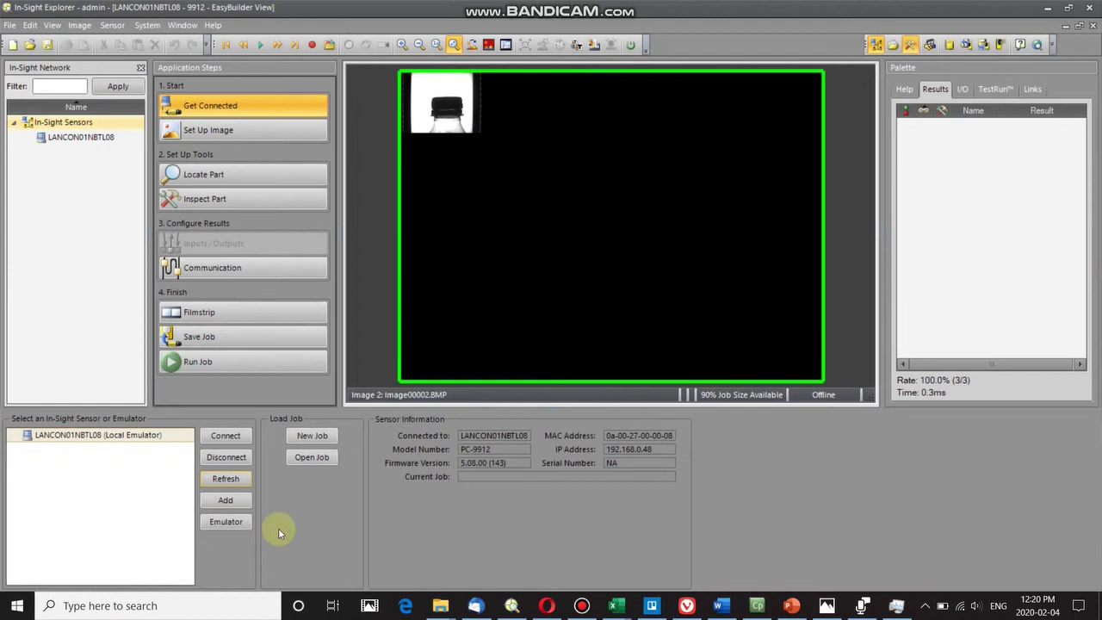
click(225, 522)
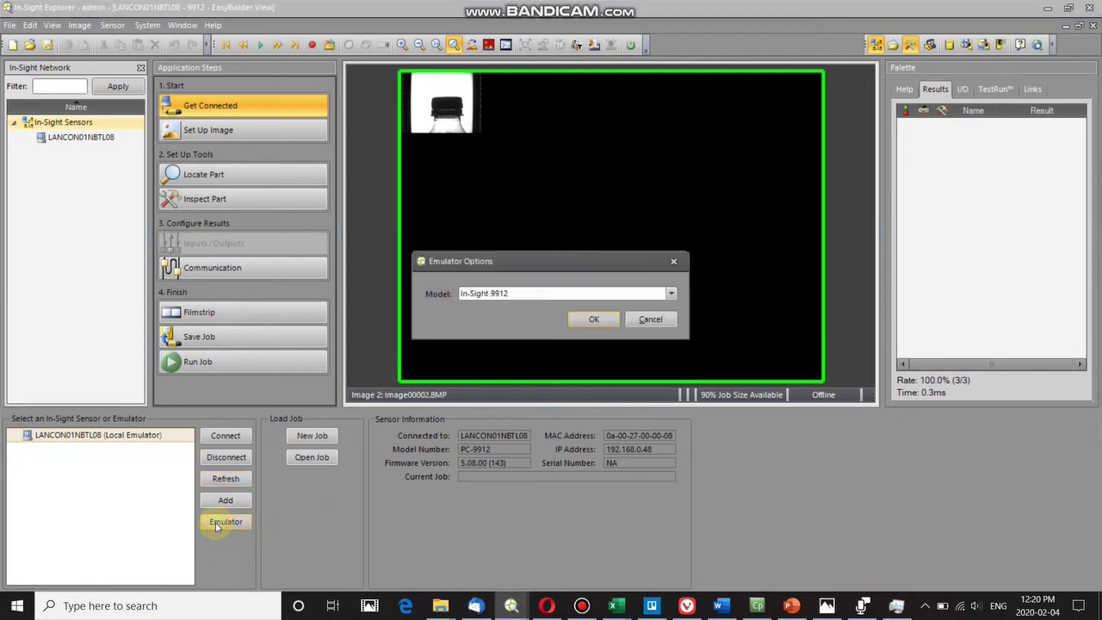
click(672, 294)
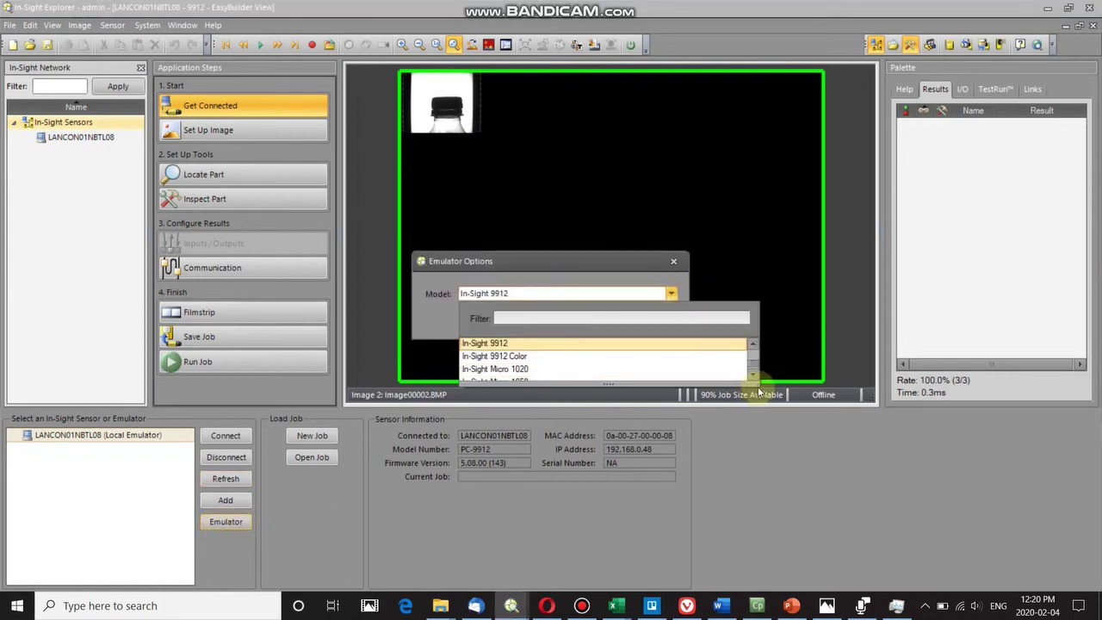
drag(756, 379, 775, 603)
drag(767, 556, 764, 361)
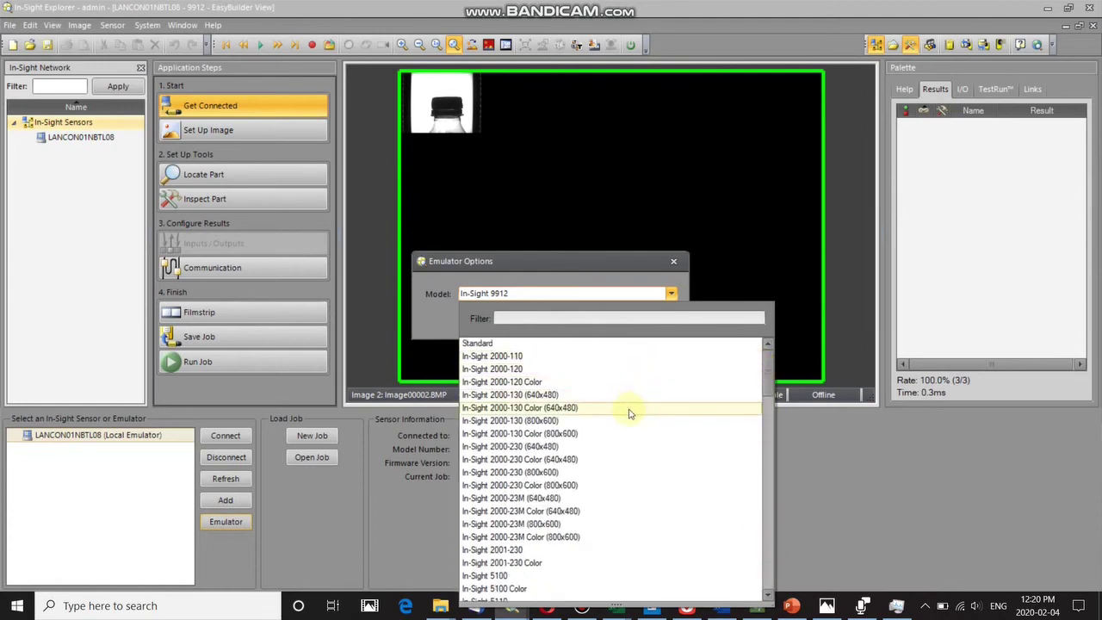
click(535, 475)
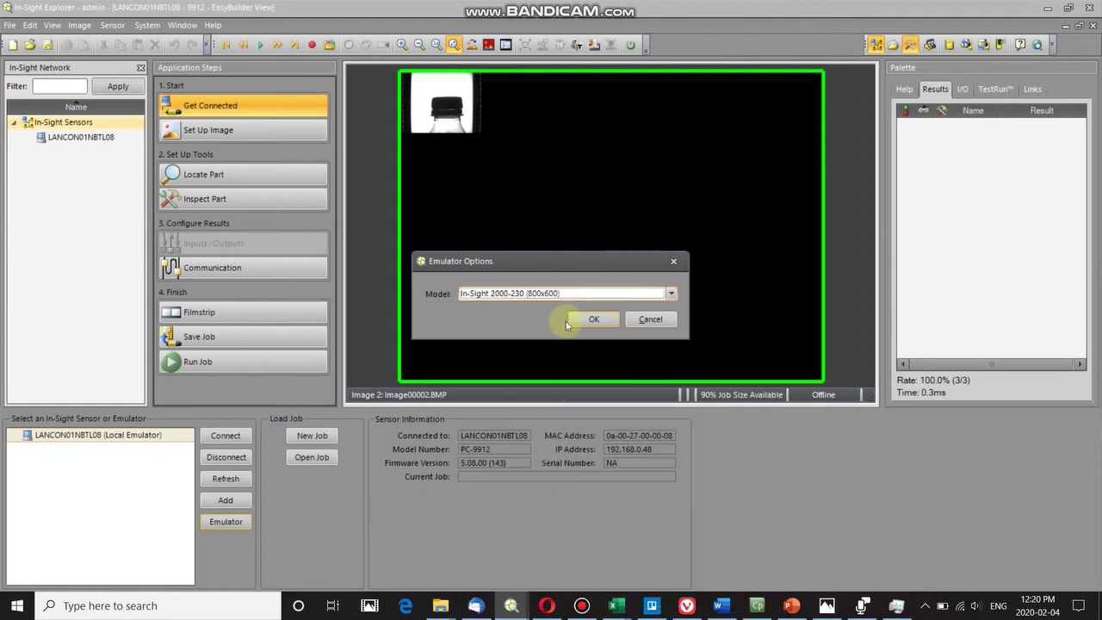
click(593, 318)
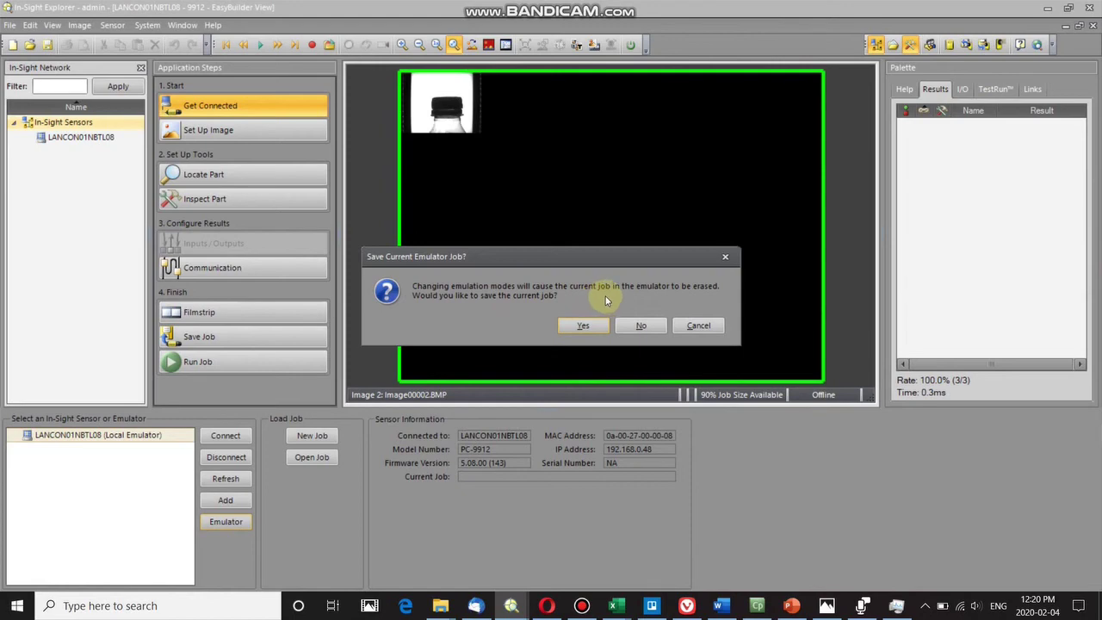
Step: Decline saving the current emulator job and cancel the stalled Emulator Options window
click(646, 325)
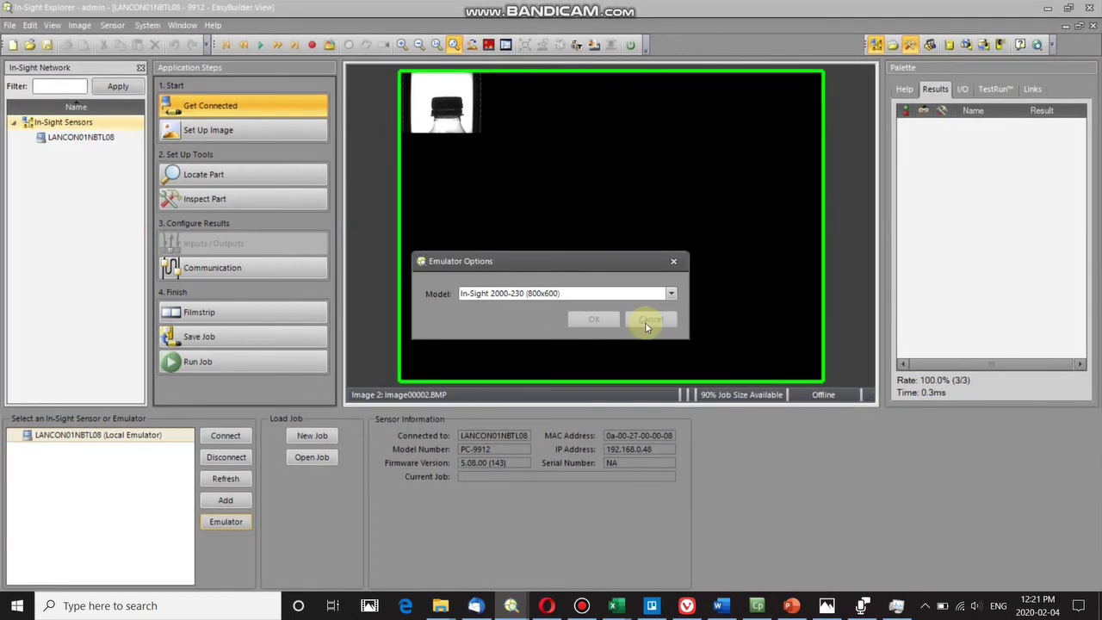
click(648, 319)
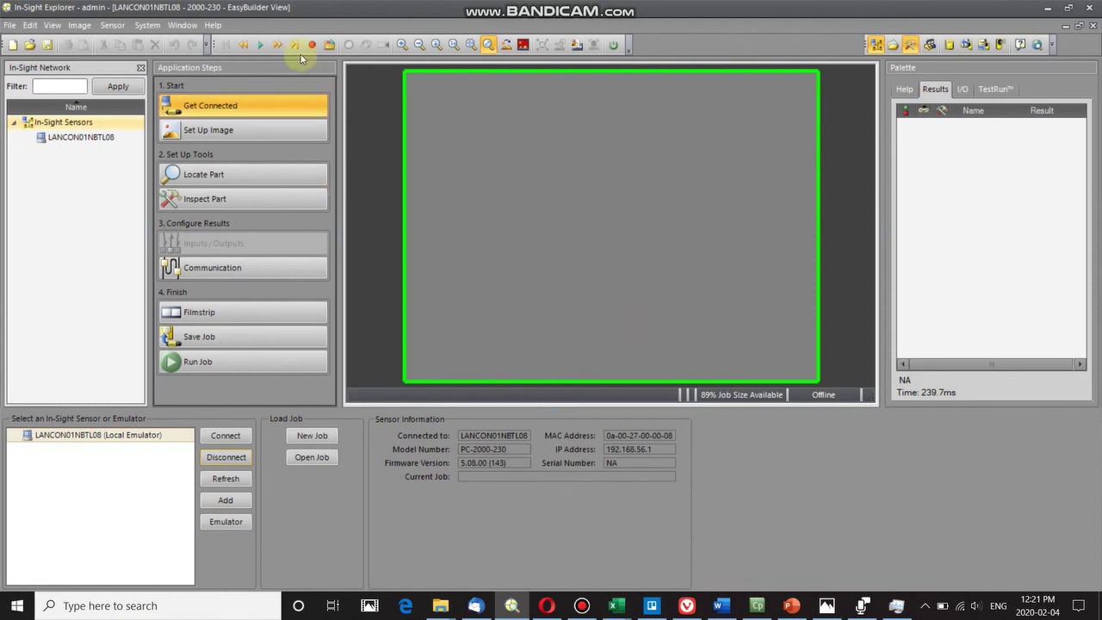
Step: Play through bottle-cap images Image00000.BMP to Image00006.BMP at full 800x600 size
click(277, 47)
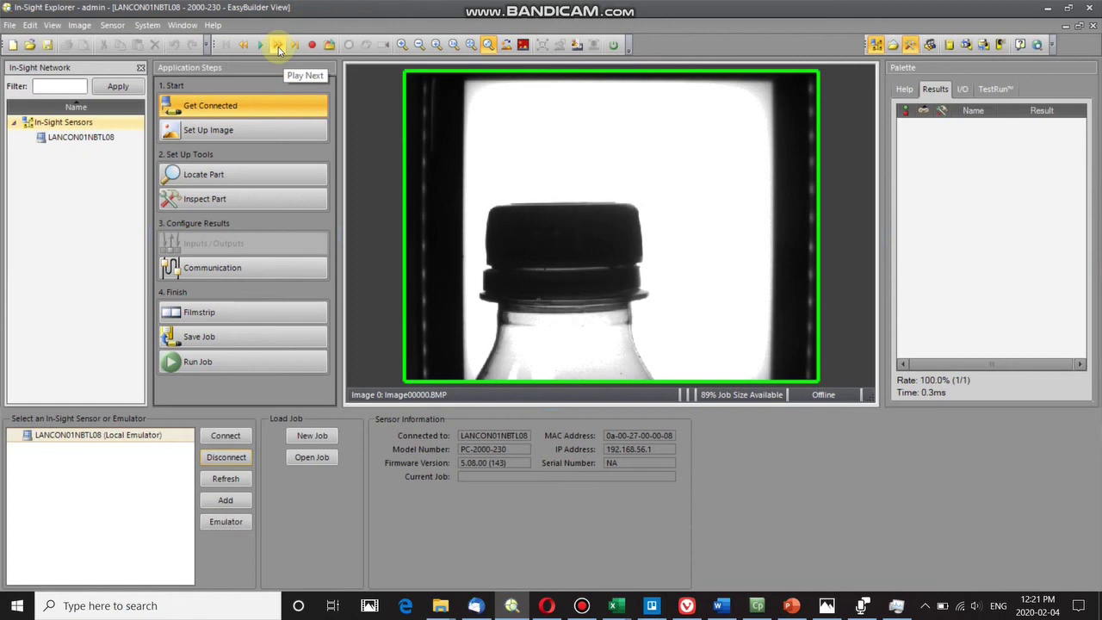
click(277, 46)
click(277, 46)
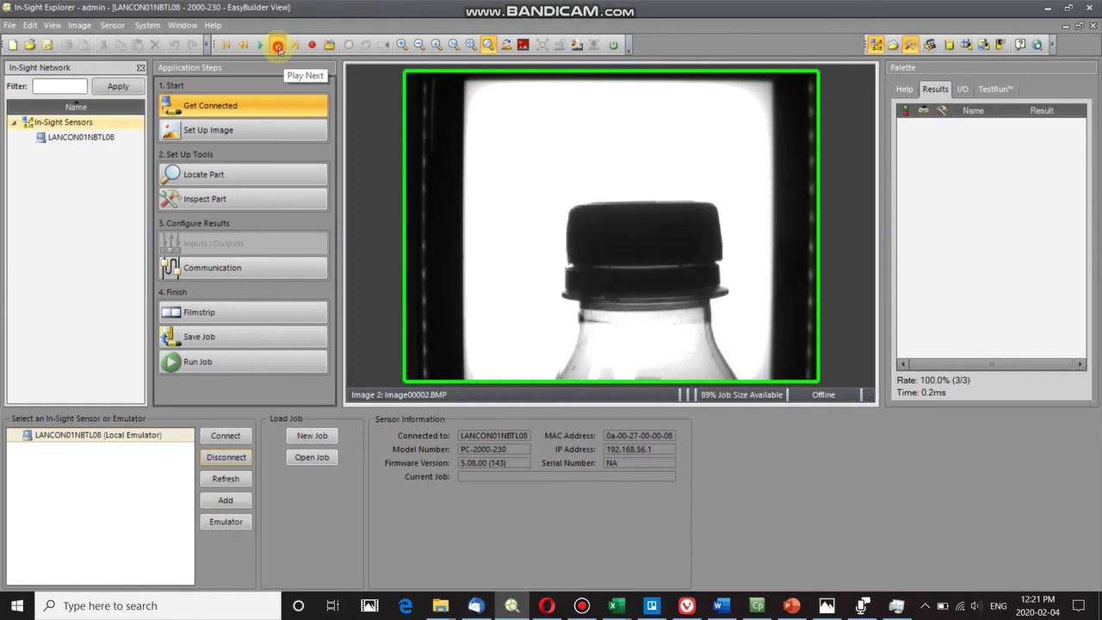
click(277, 46)
click(277, 46)
click(277, 46)
click(277, 47)
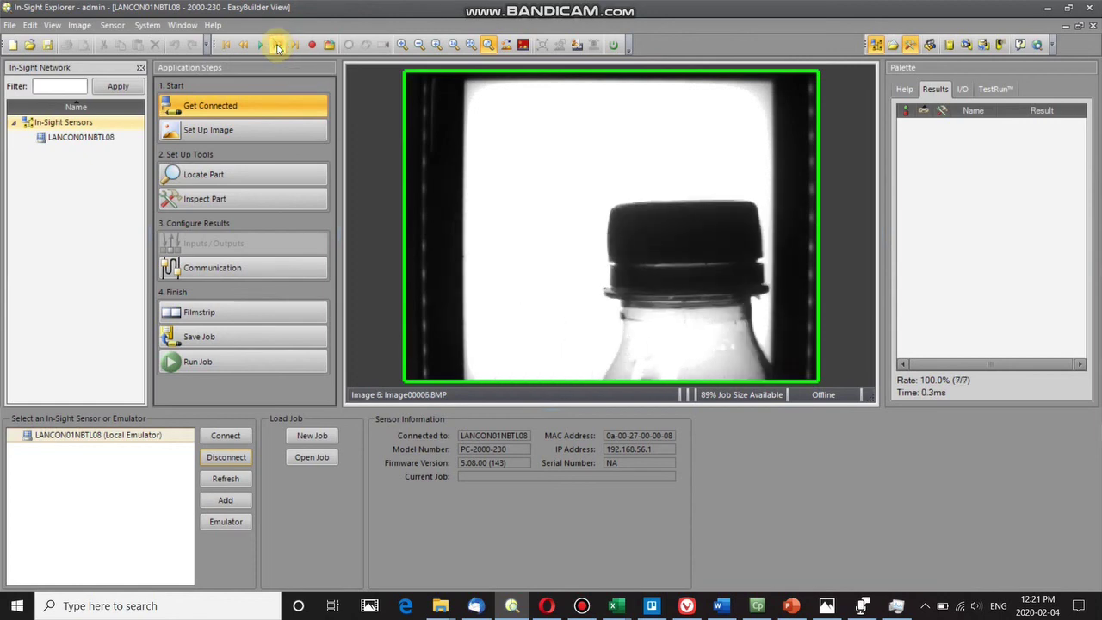